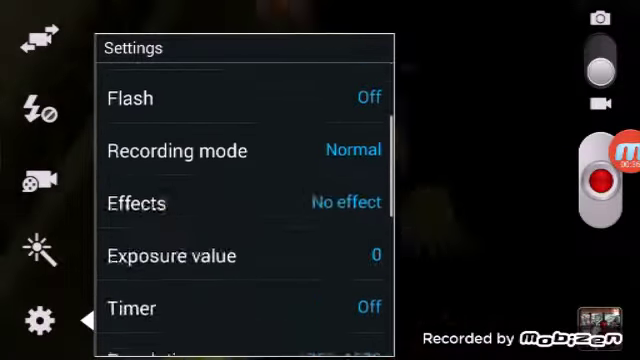
scroll(245, 200, "down", 2)
scroll(245, 200, "down", 2)
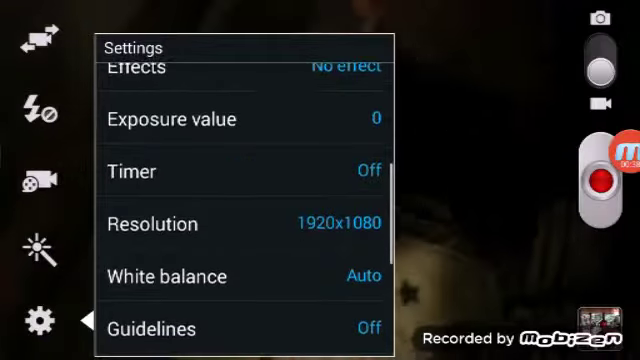
scroll(245, 200, "down", 2)
scroll(245, 200, "up", 1)
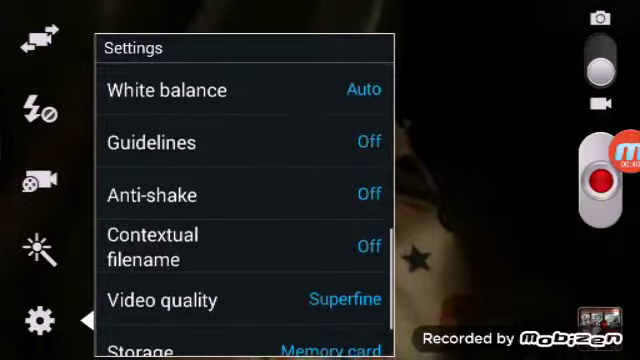